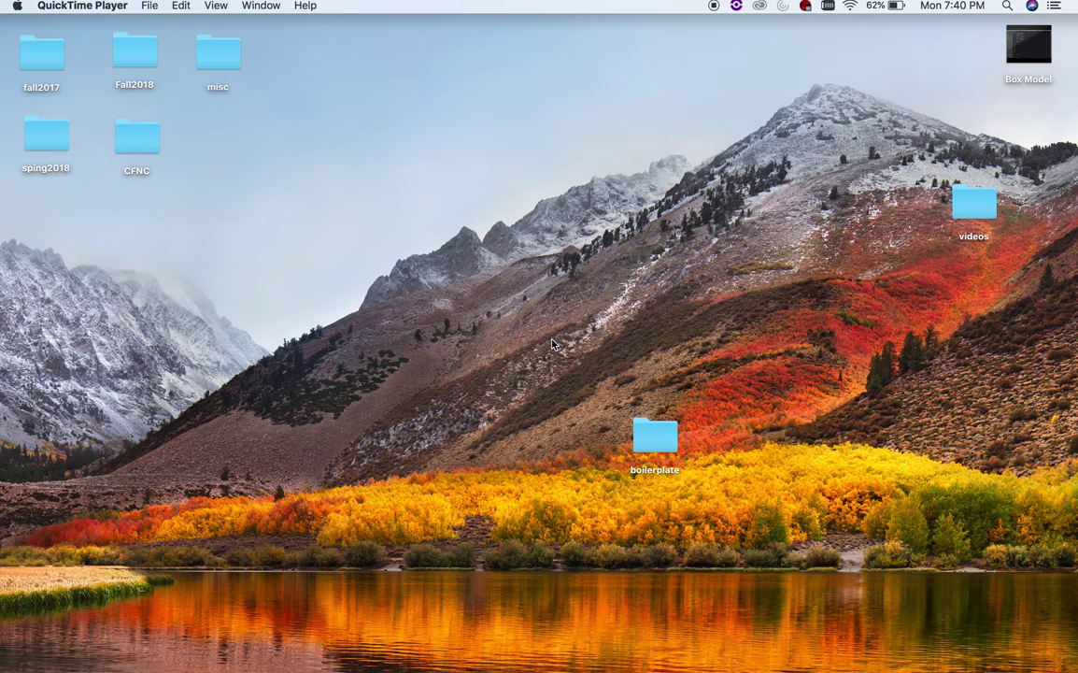
- Open the boilerplate folder in Brackets and launch Live Preview of index.html in Chrome
drag(657, 430, 745, 670)
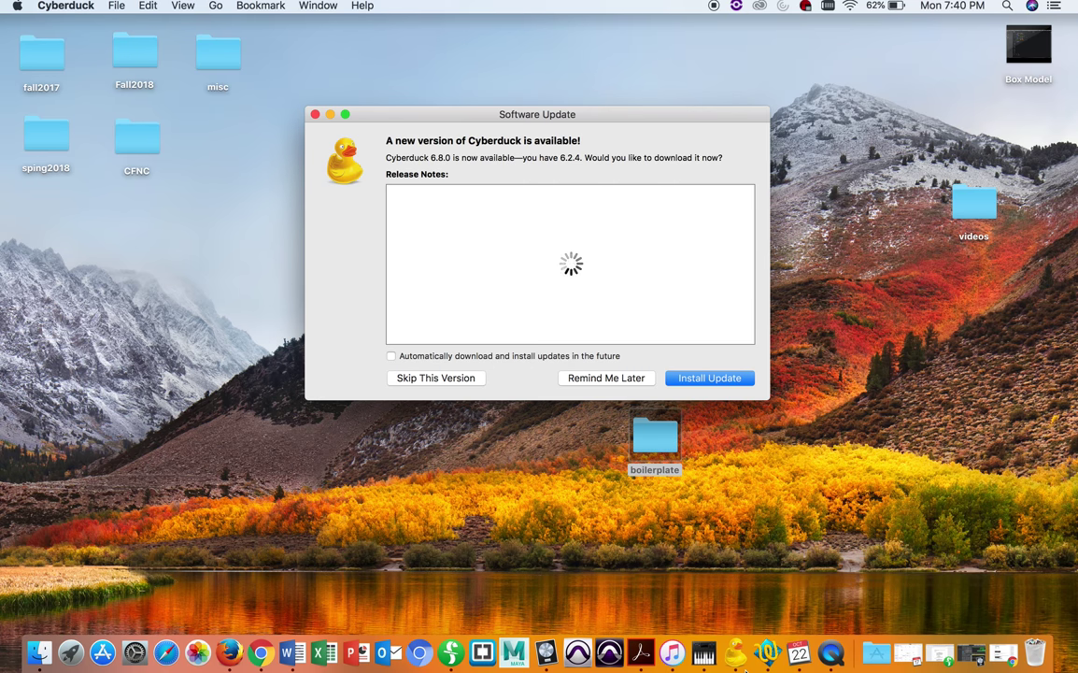
click(316, 114)
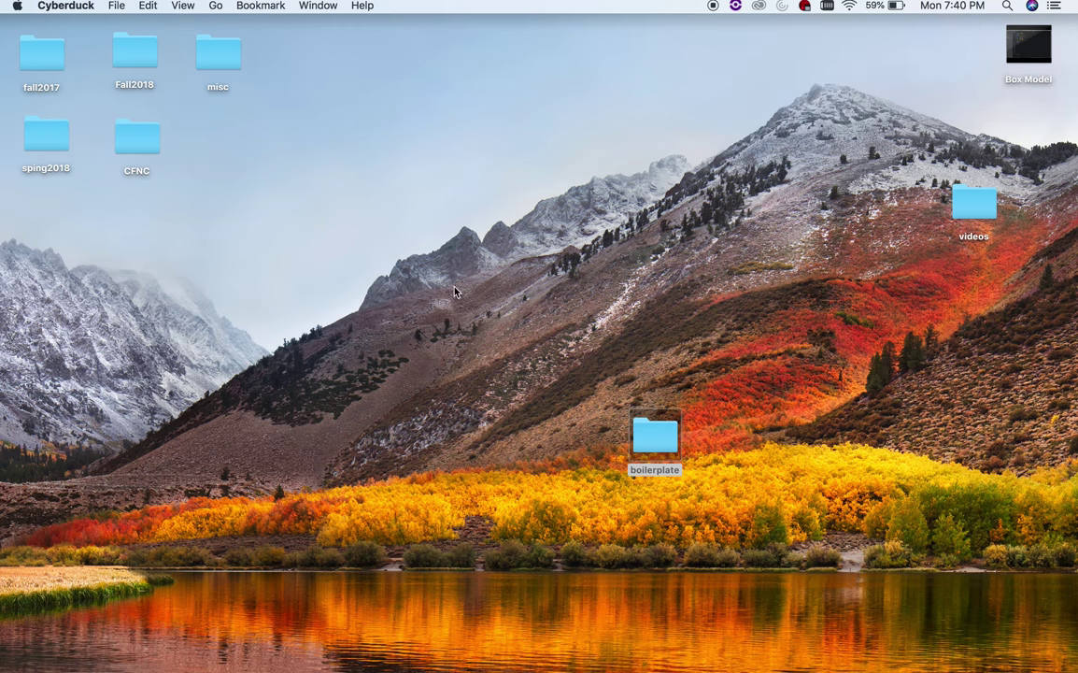
drag(655, 435, 482, 654)
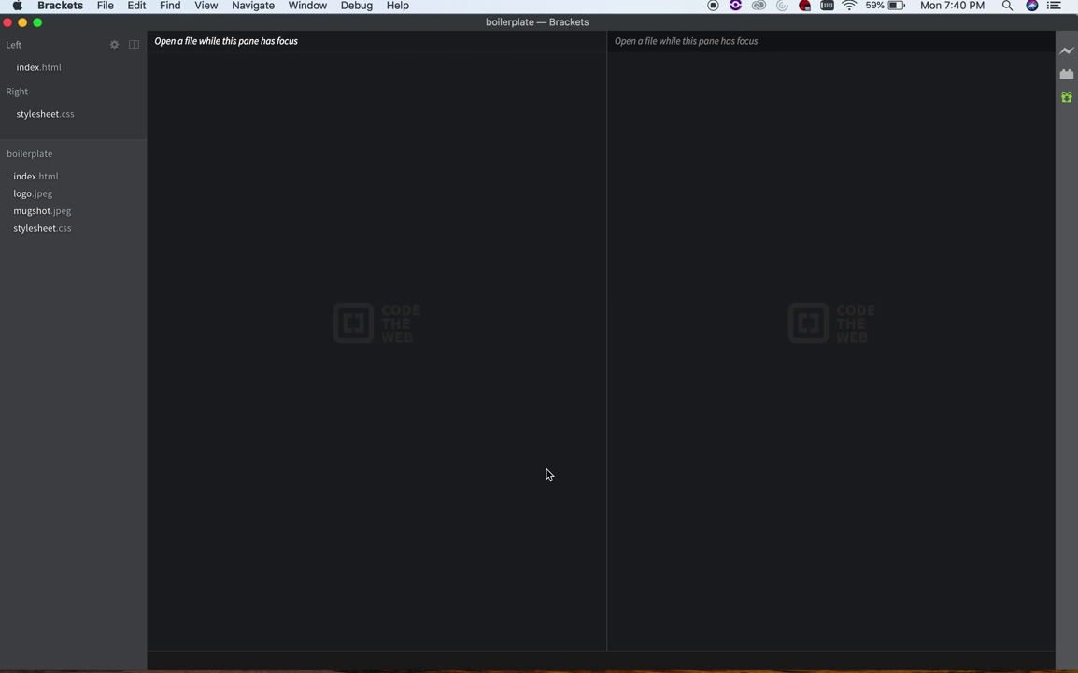
click(1066, 54)
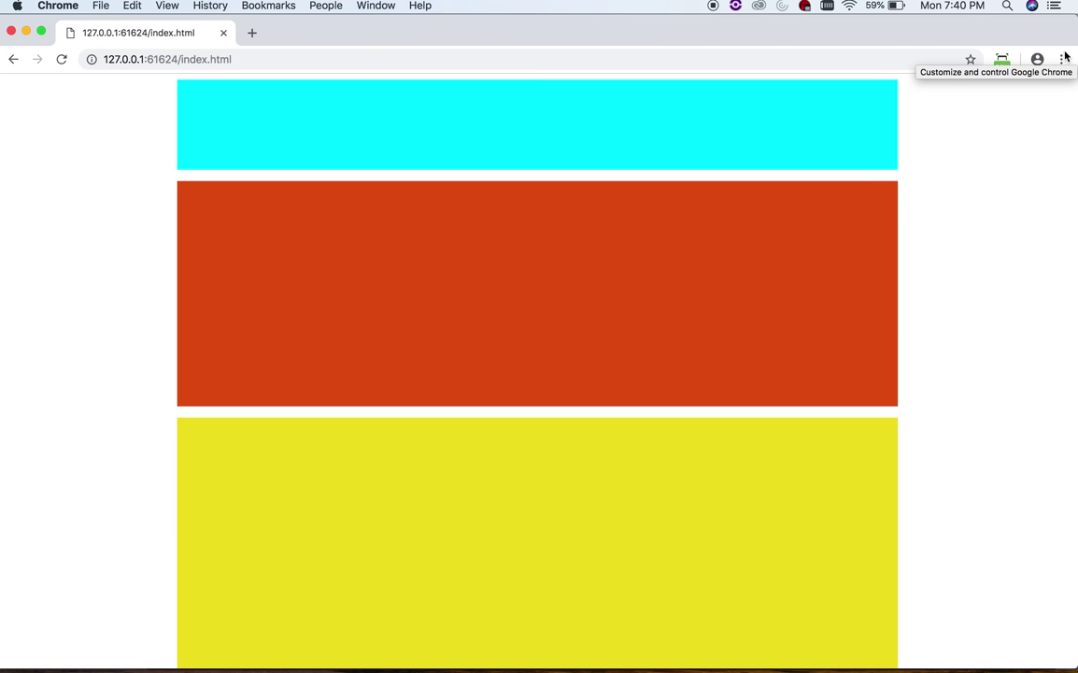
- Select the local preview address, scroll the page, then close the Brackets project window
click(345, 68)
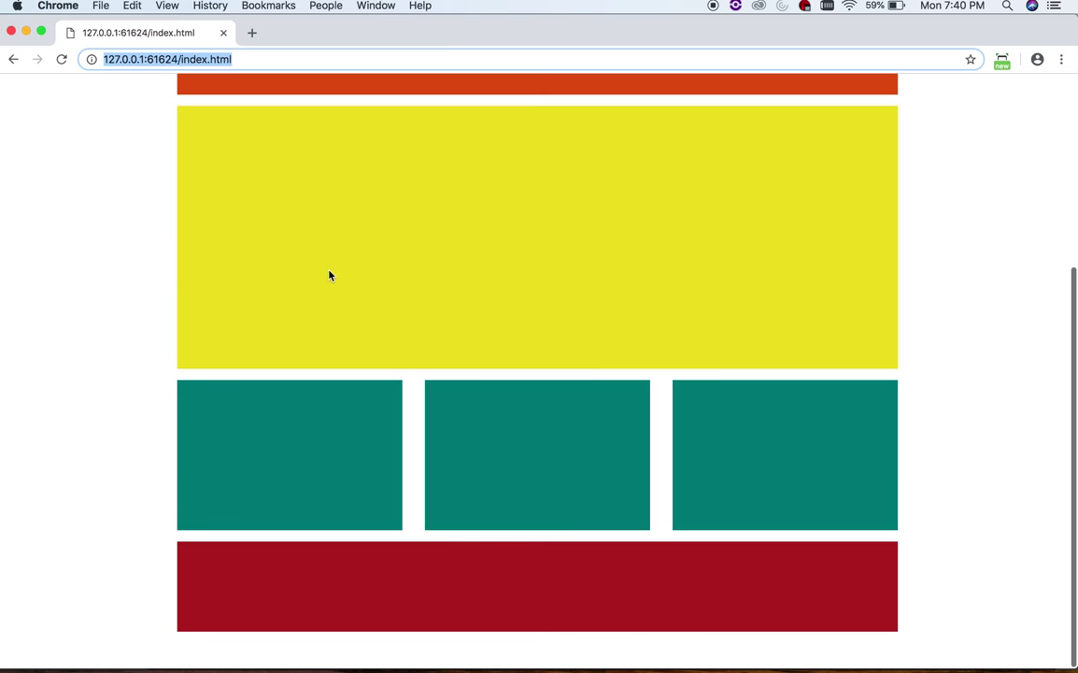
scroll(329, 275, up, 2)
scroll(329, 275, up, 3)
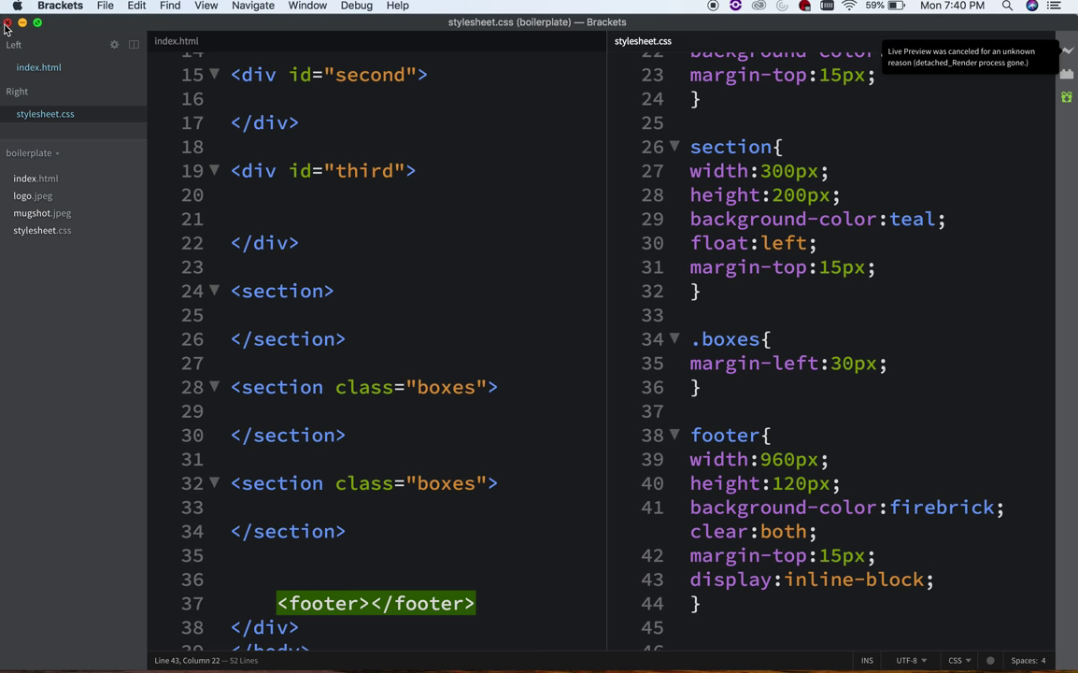
click(10, 22)
- Launch Cyberduck and start a new connection using SFTP (SSH File Transfer Protocol) on port 22
click(507, 283)
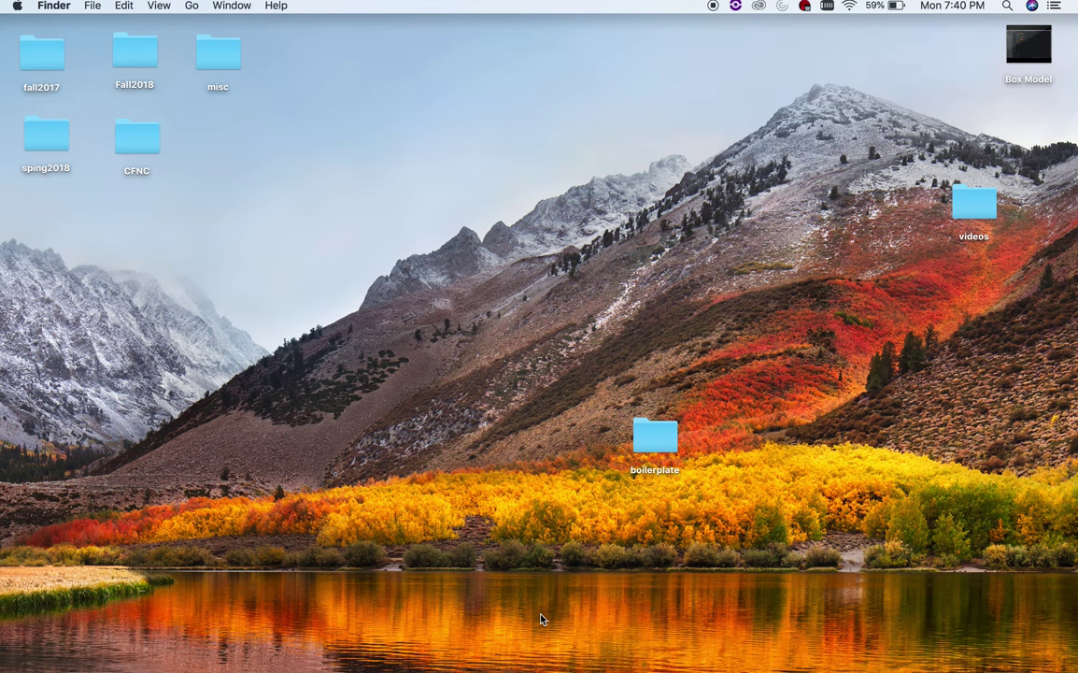
mouse_move(577, 651)
click(734, 651)
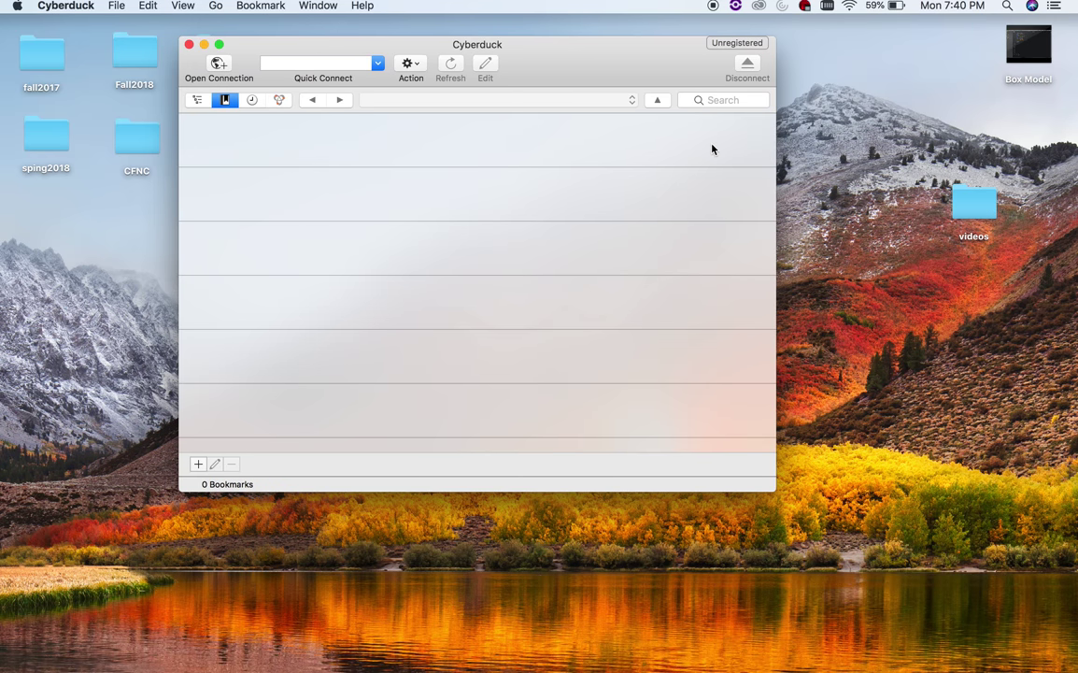
click(218, 63)
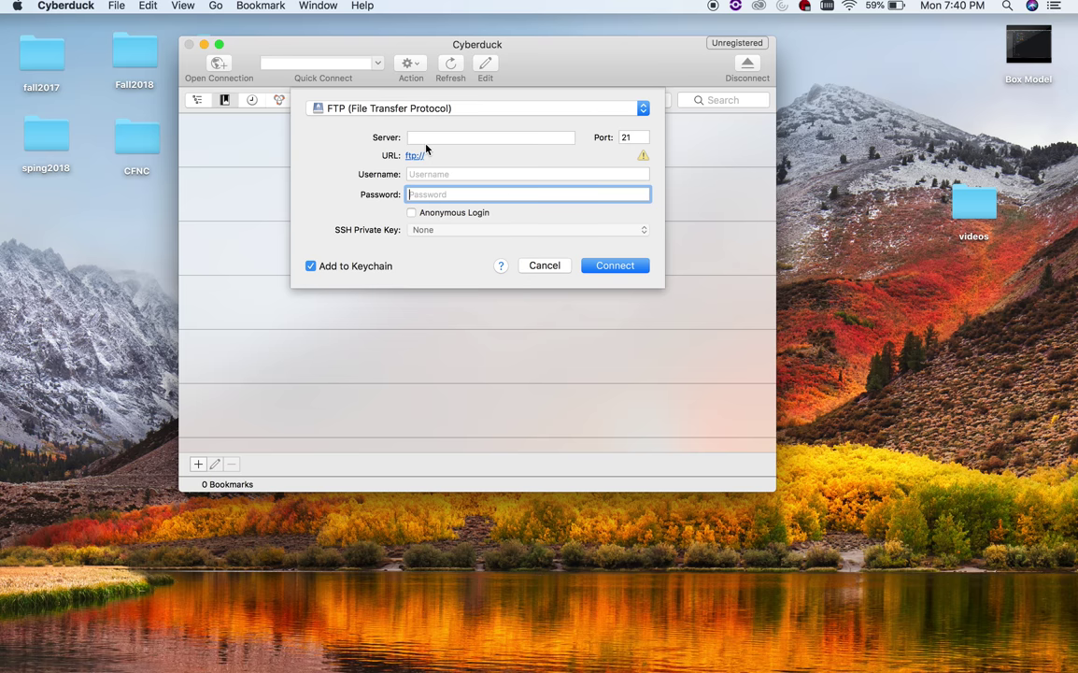
click(344, 110)
click(331, 139)
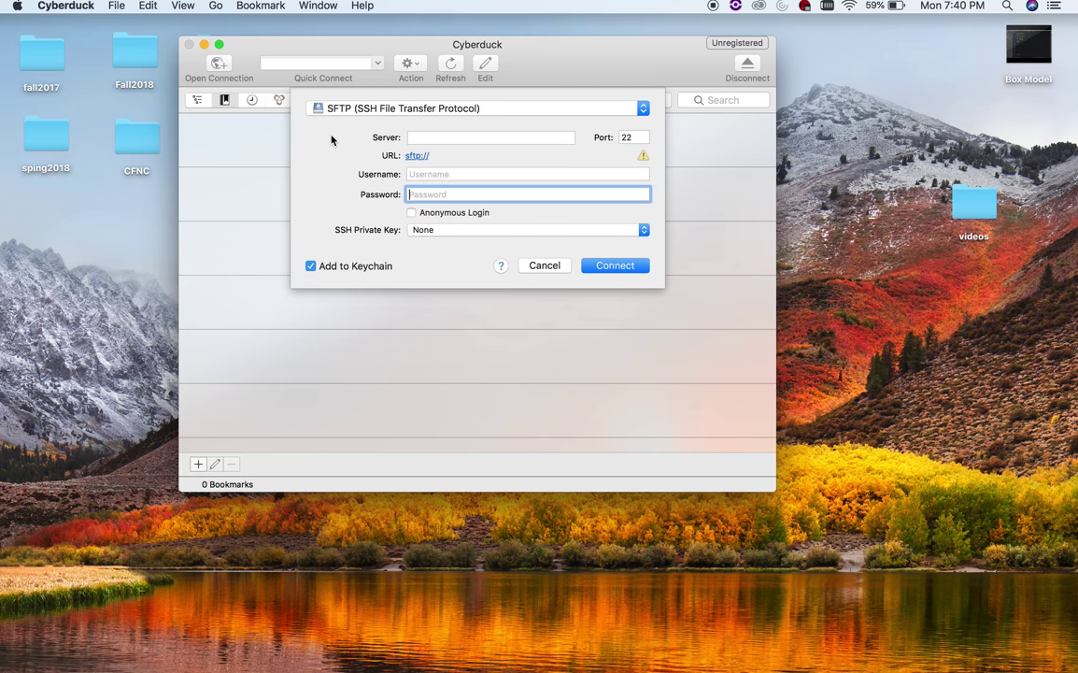
- Enter server student.elon.edu and the student's username, letting Keychain fill the password
click(421, 137)
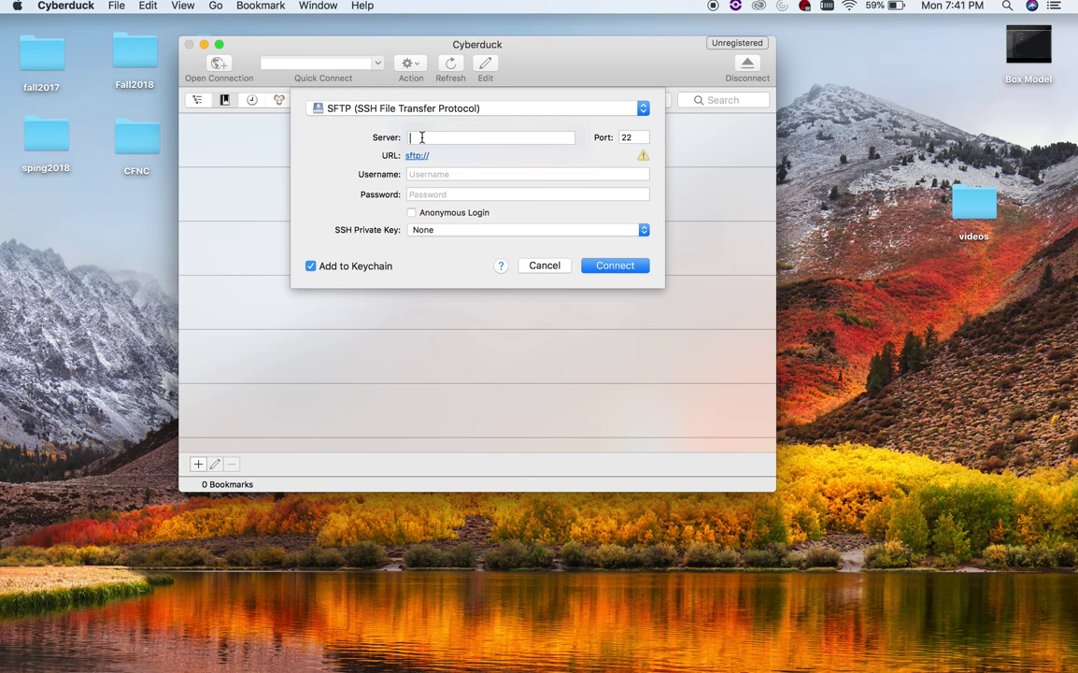
text(st)
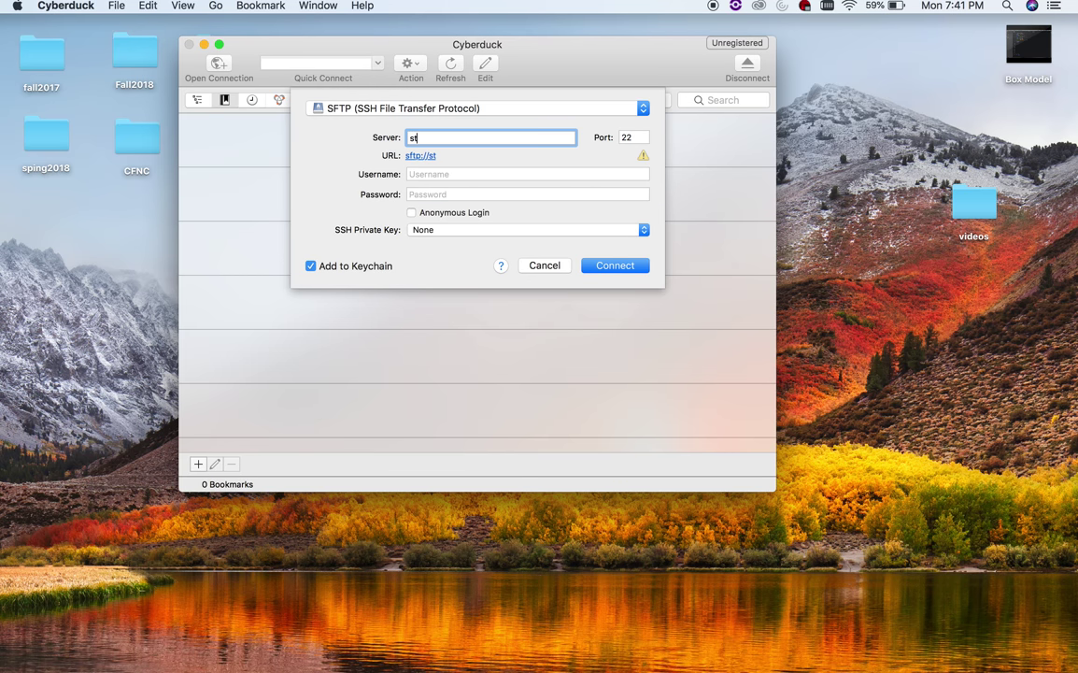
text(udent.elon.edu)
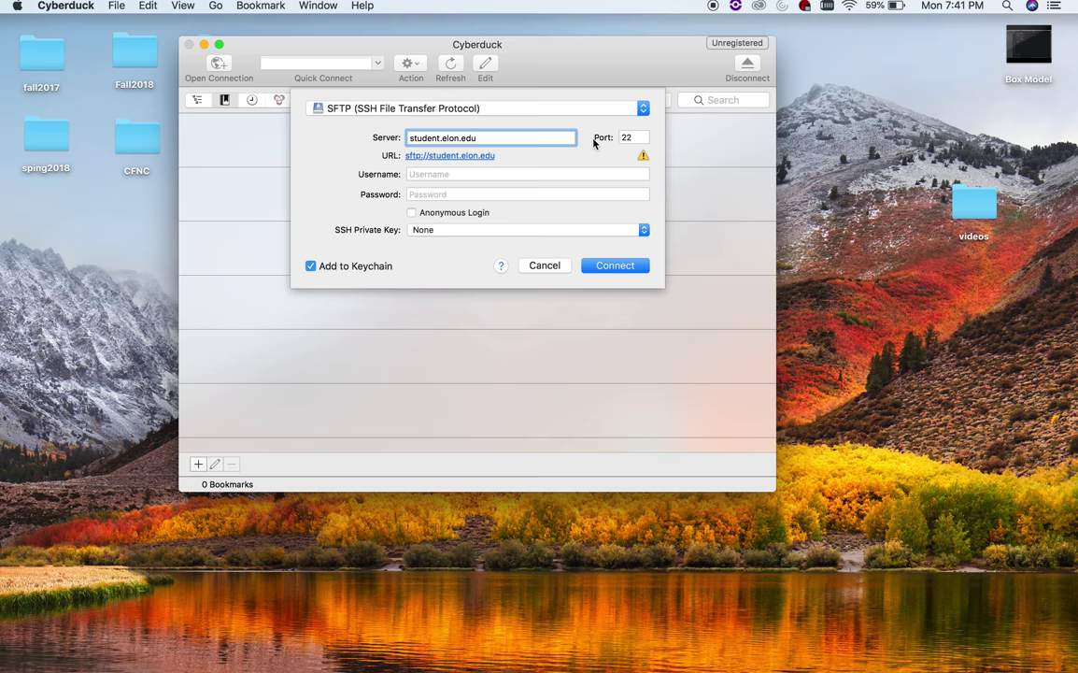
click(477, 175)
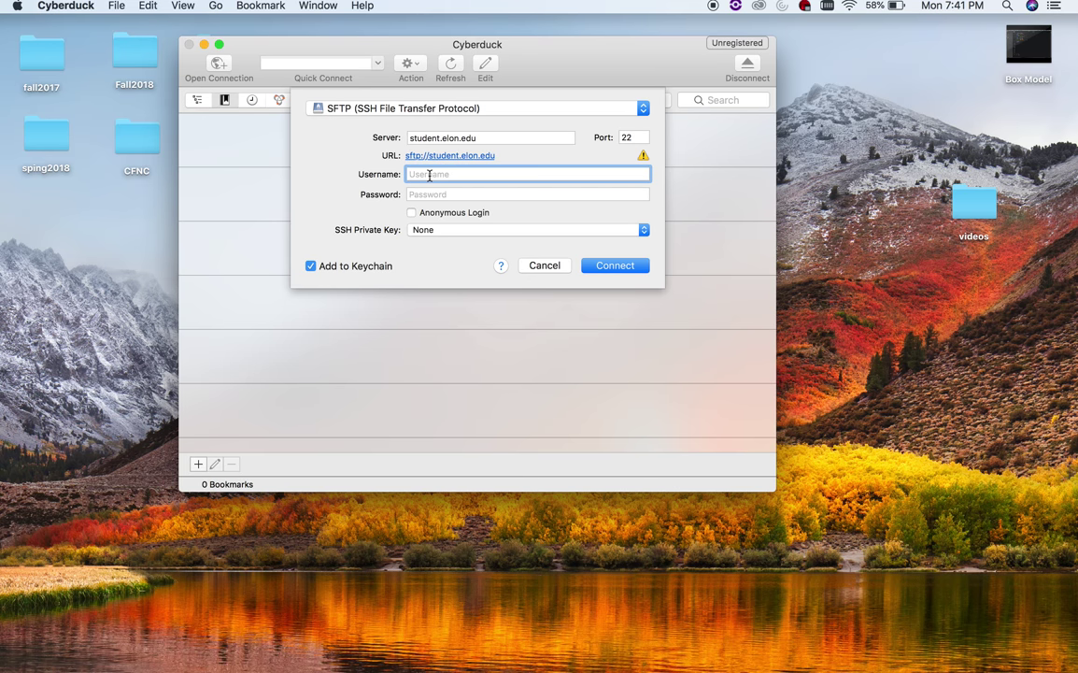
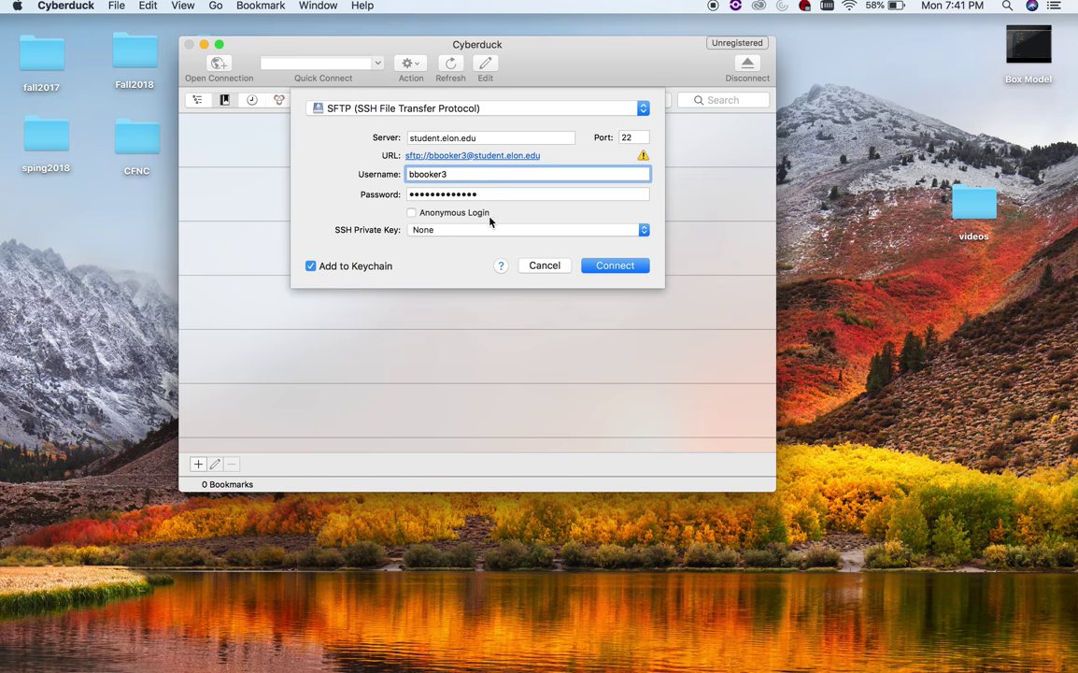
- Connect to student.elon.edu and allow the unknown server key fingerprint
click(607, 265)
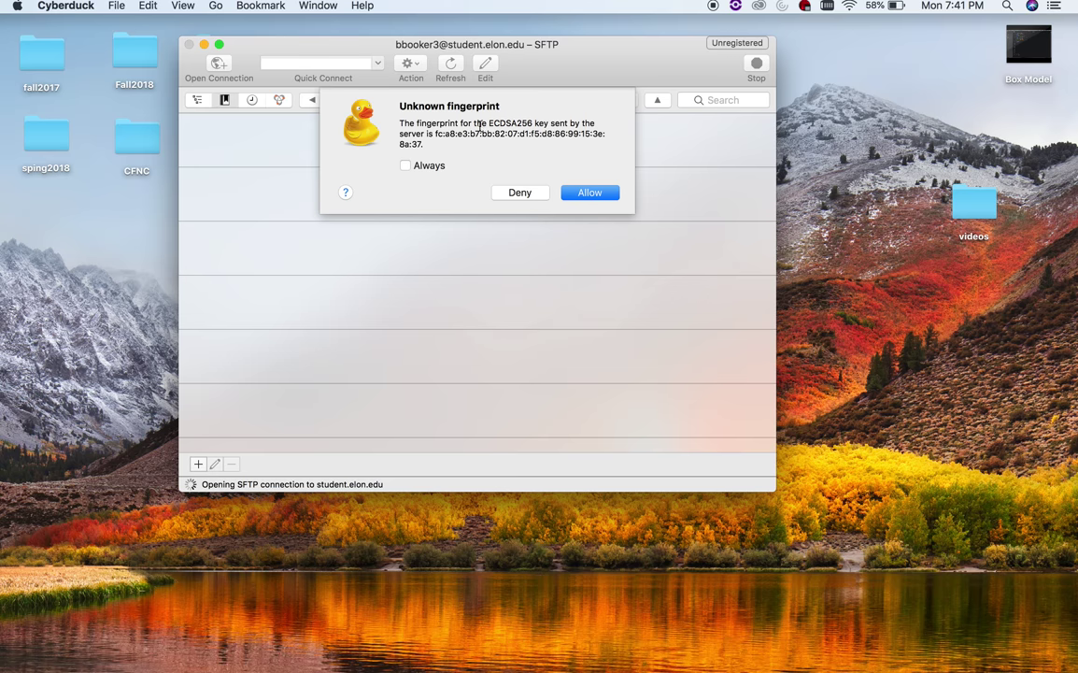
click(582, 188)
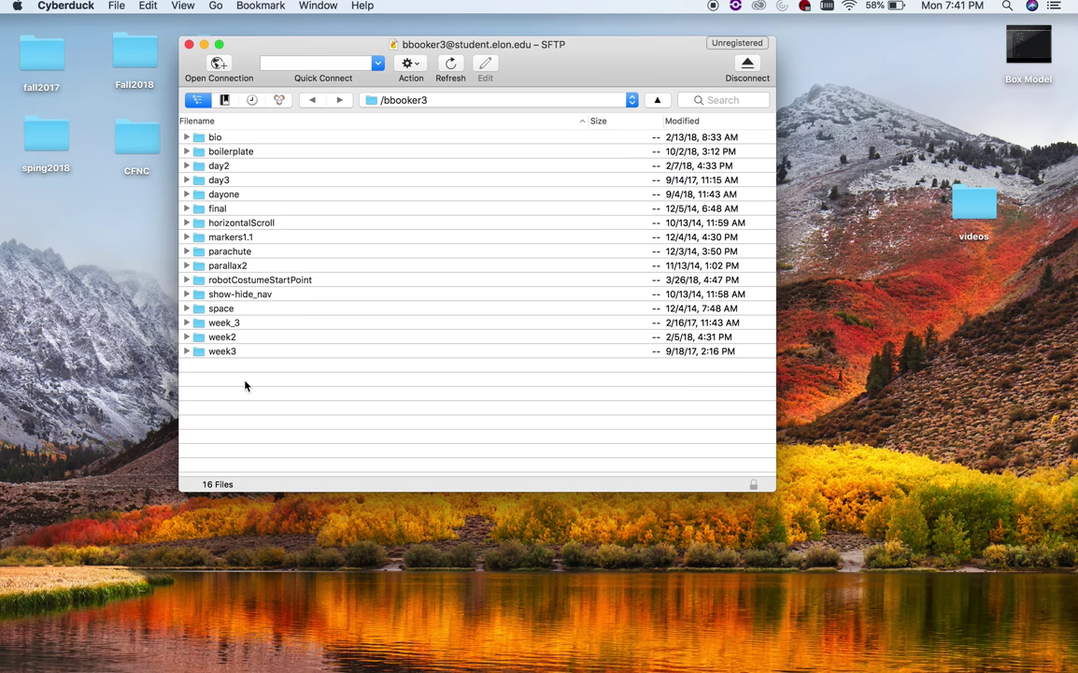
- Upload the boilerplate folder, overwriting the server copy, then close the Transfers and browser windows
drag(539, 45, 384, 65)
drag(655, 435, 349, 437)
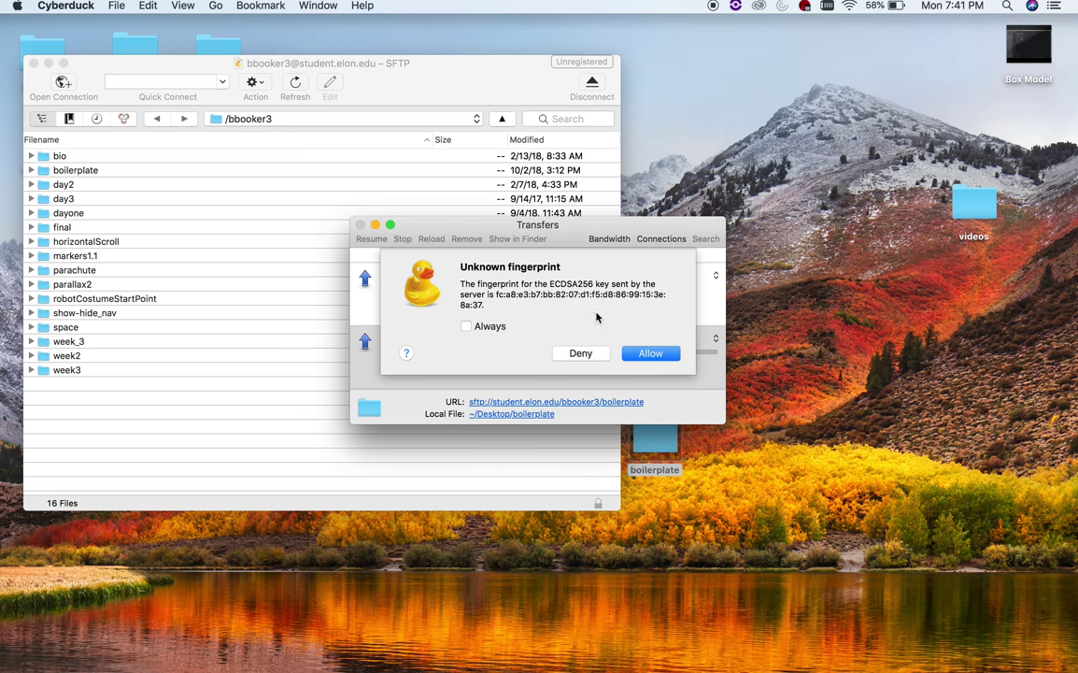
click(653, 356)
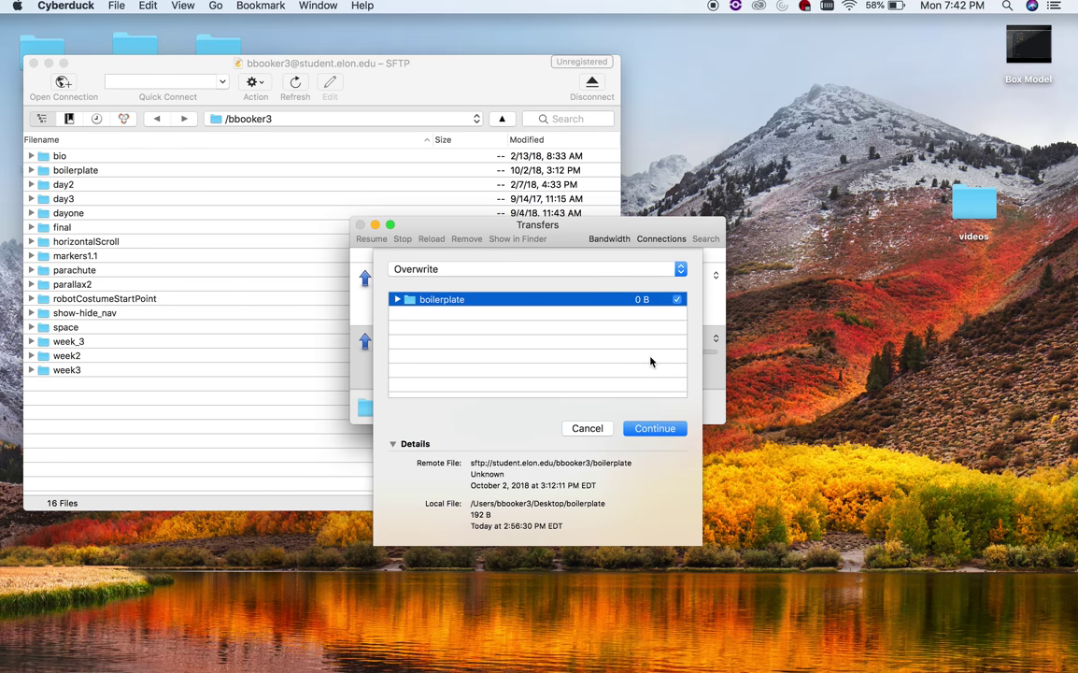
click(657, 428)
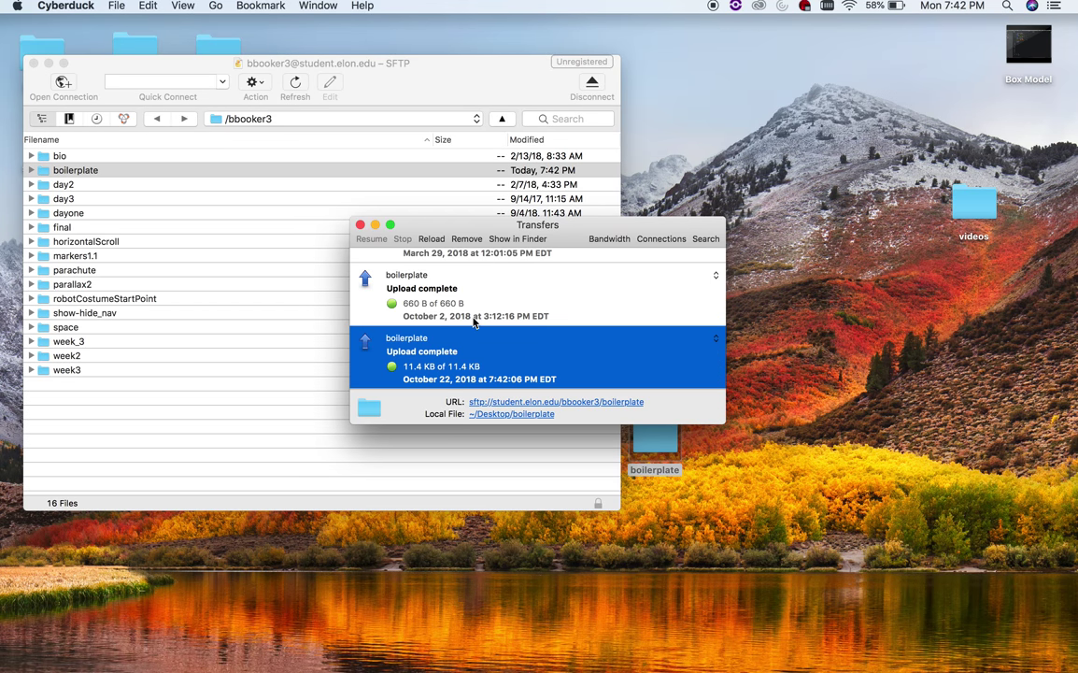
click(360, 224)
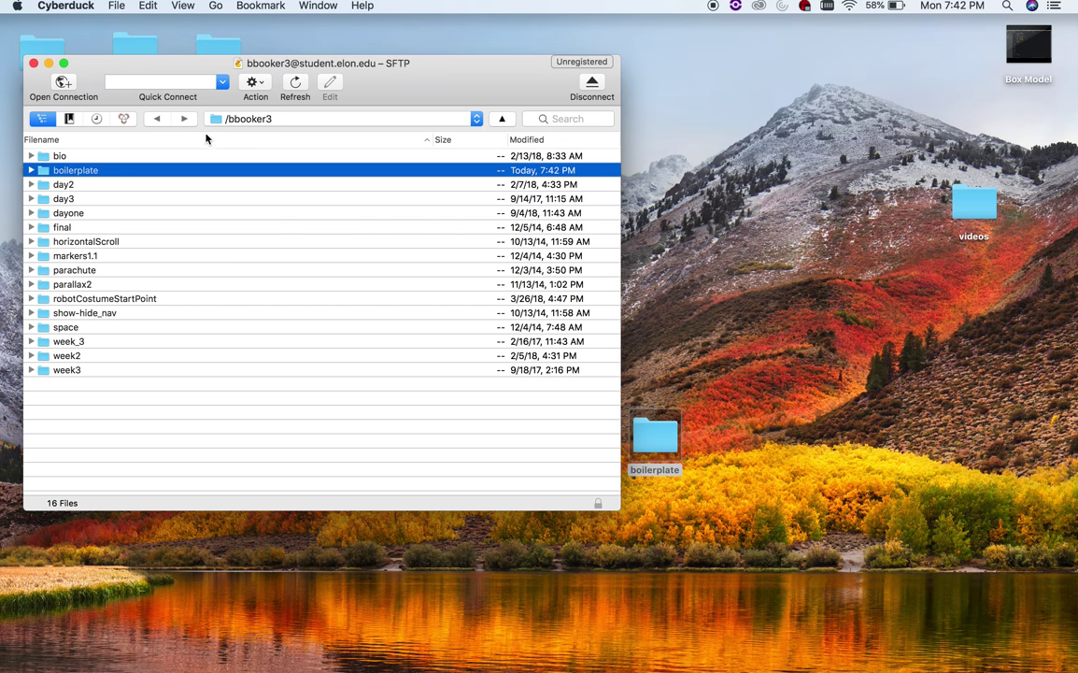
click(34, 63)
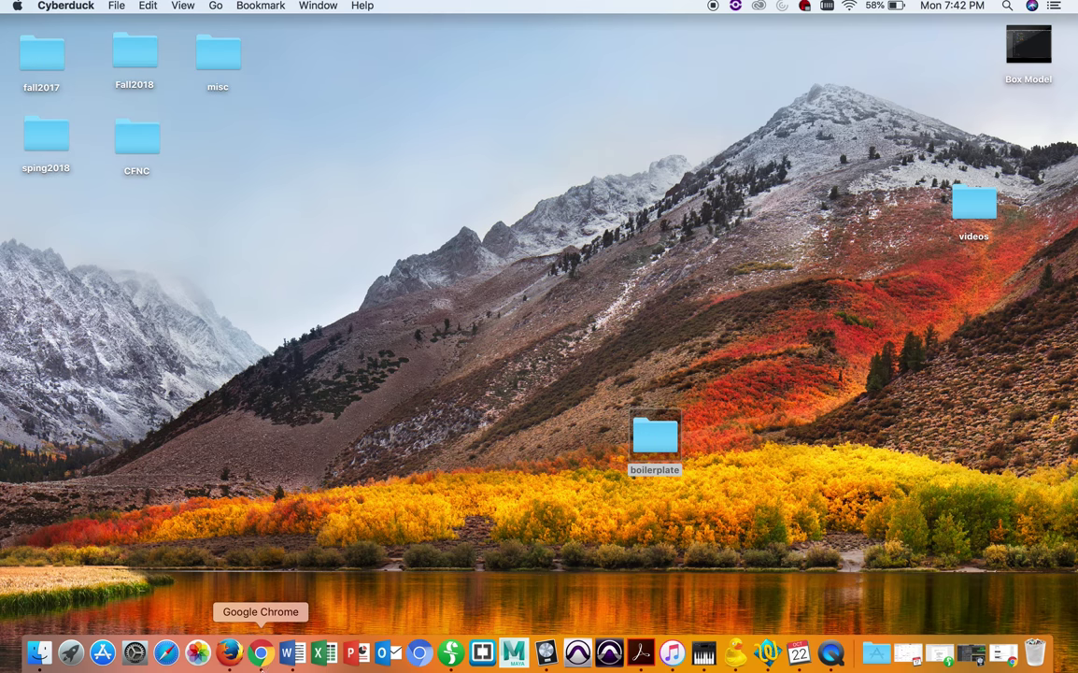
- Open Chrome with a fresh tab, closing the old screen-recordings tutorial and profile-pictures search tabs
click(261, 655)
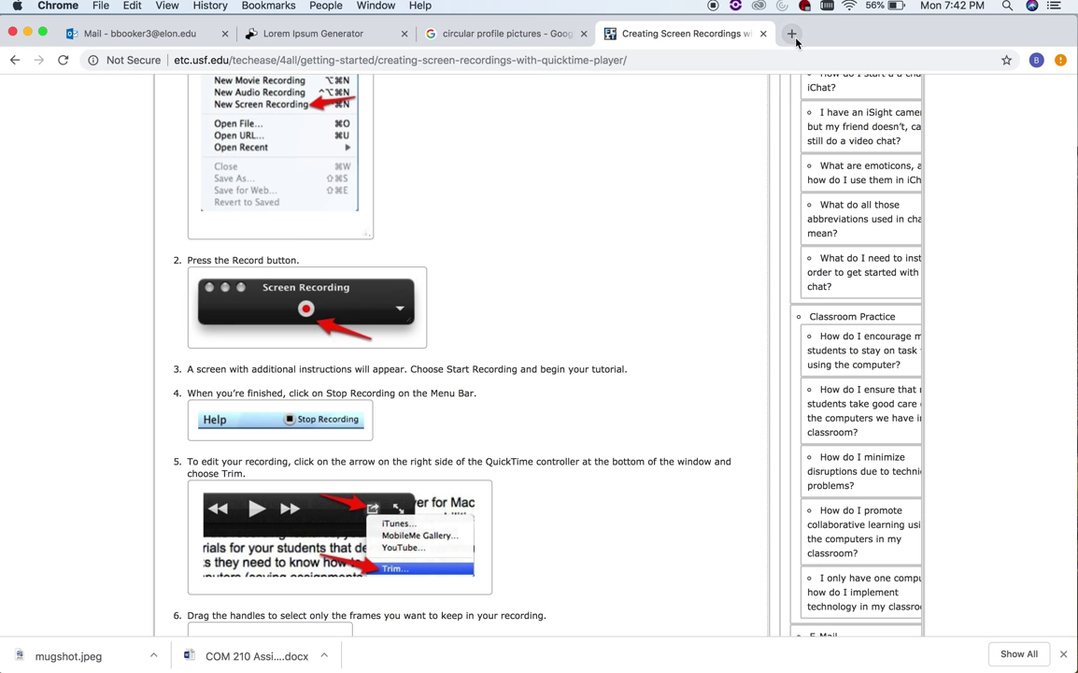
click(791, 35)
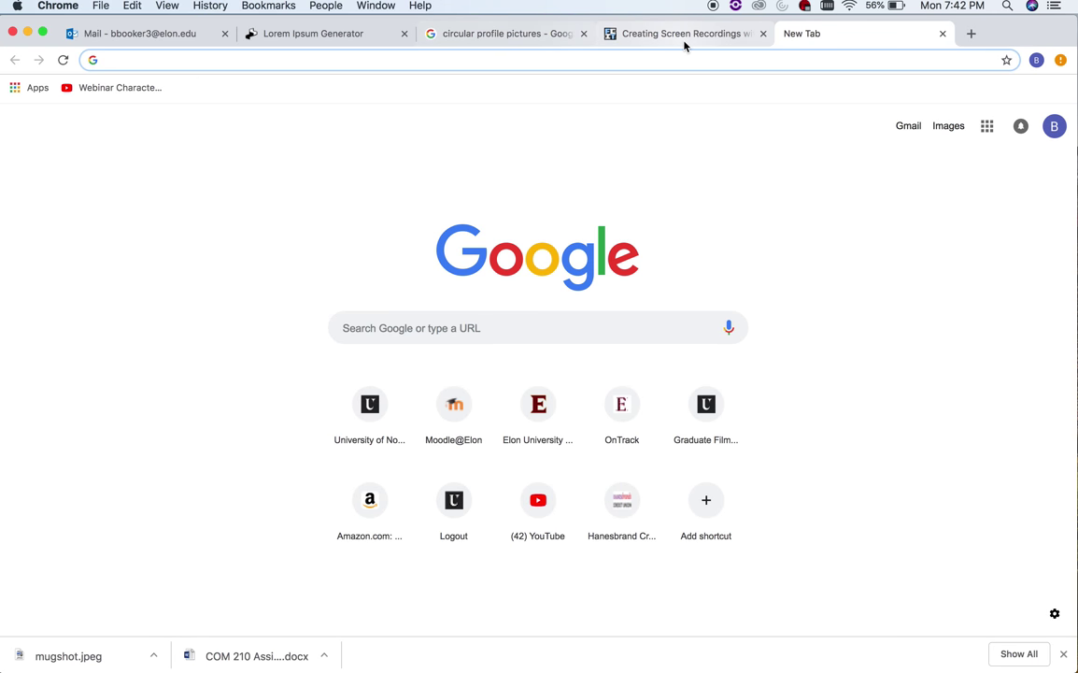
click(763, 34)
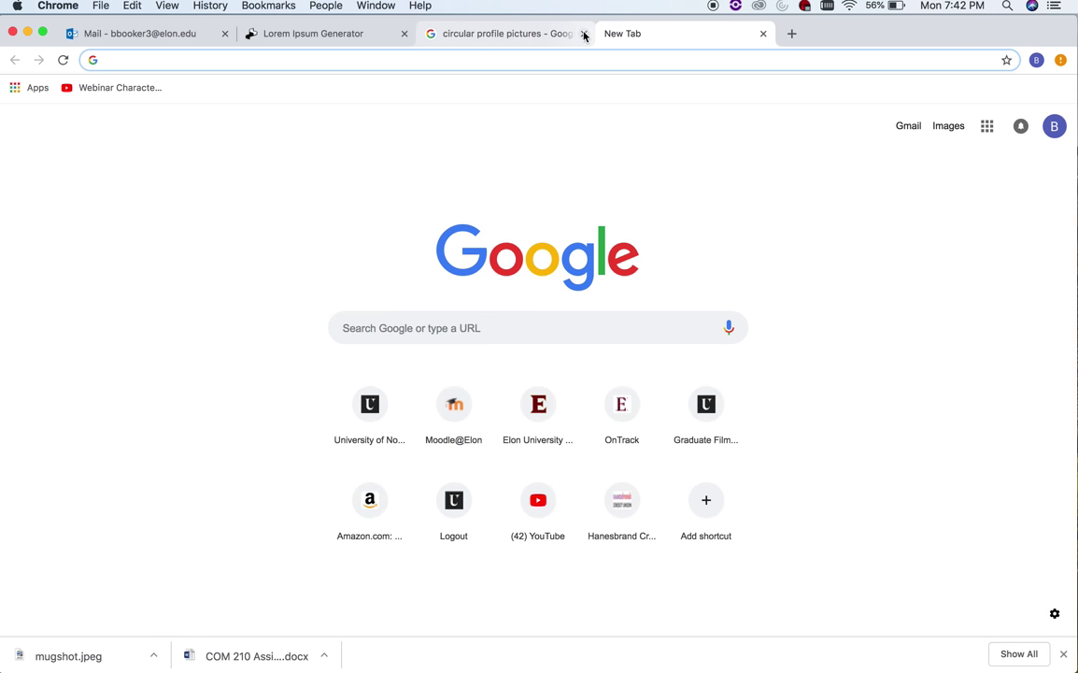
click(584, 35)
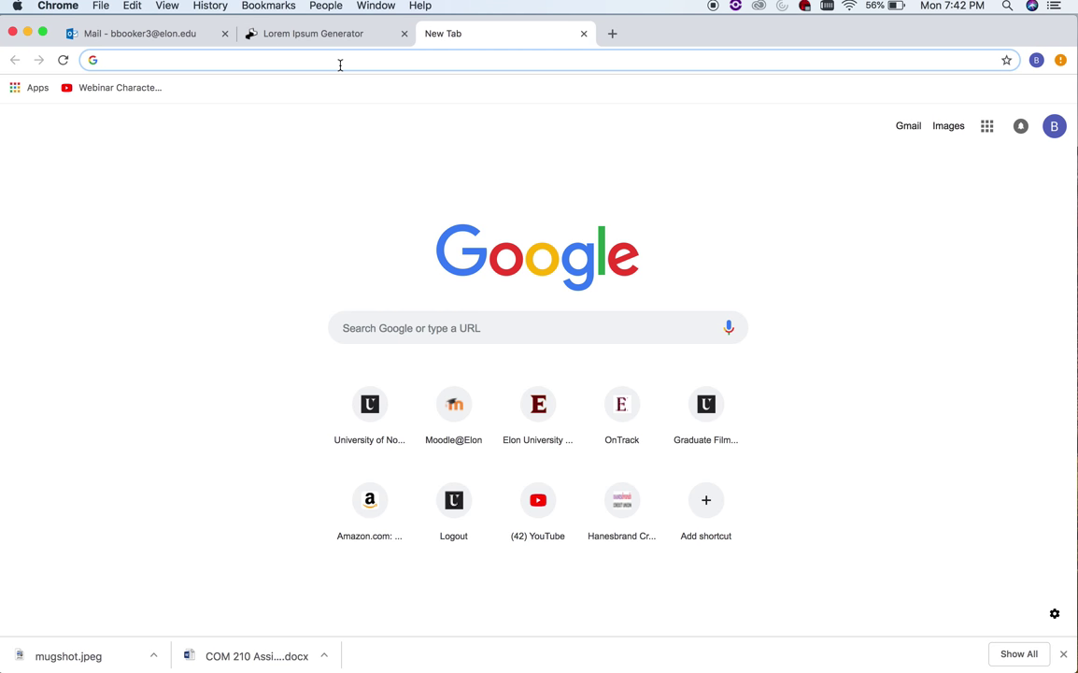
- Load the live boilerplate page at student.elon.edu under the student's folder
text(student)
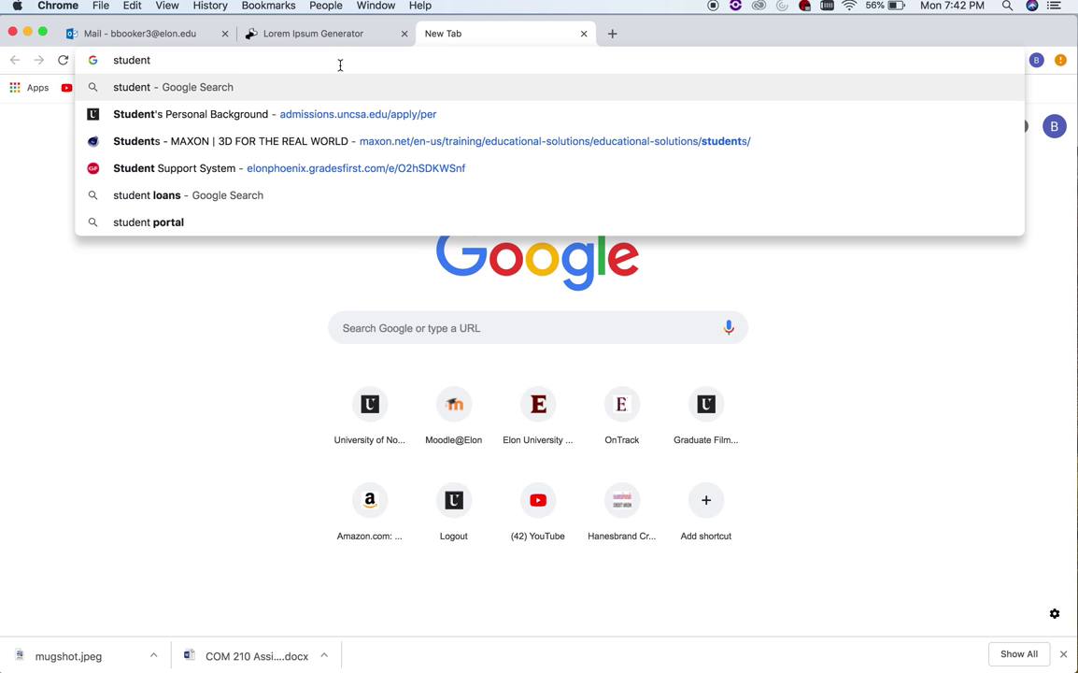
text(.elon)
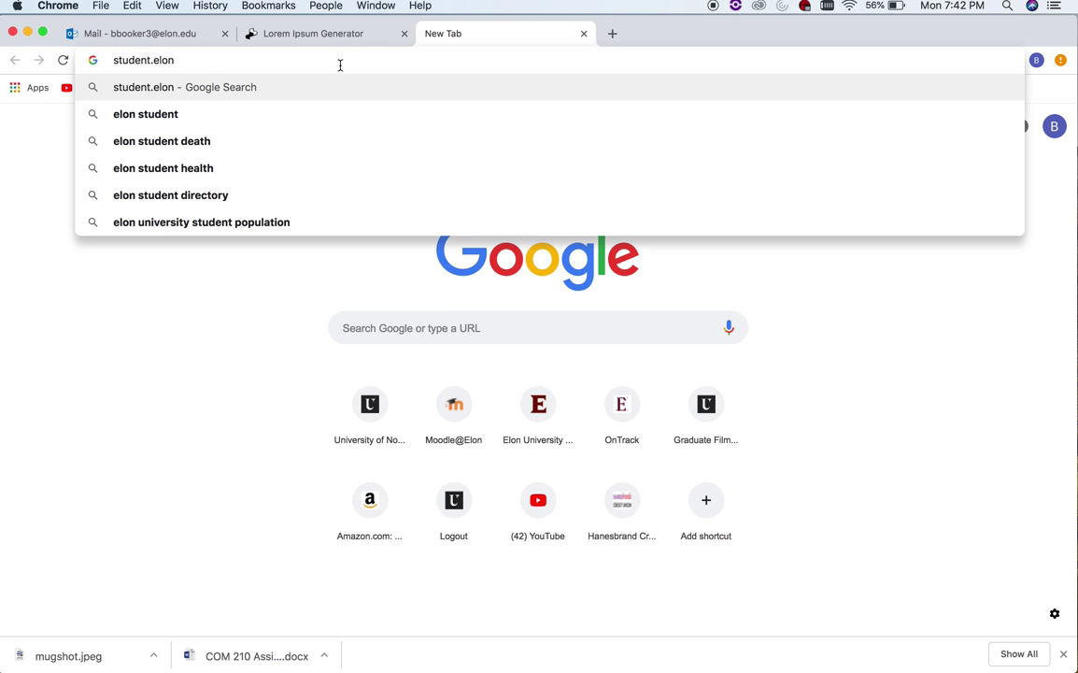
text(.edu)
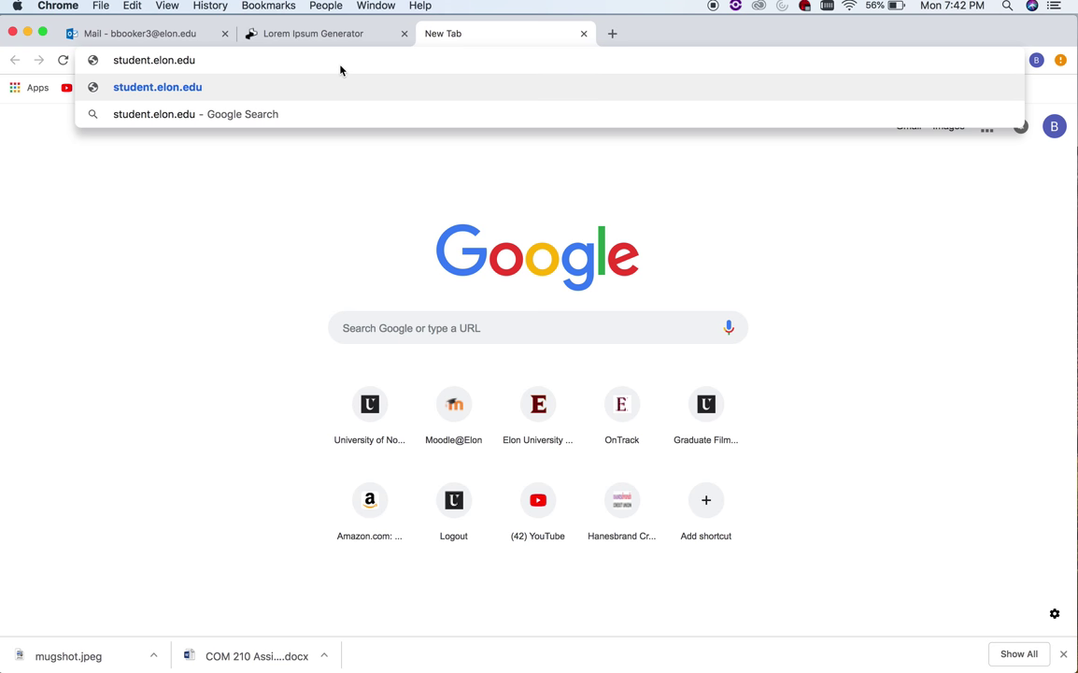
text(/booker)
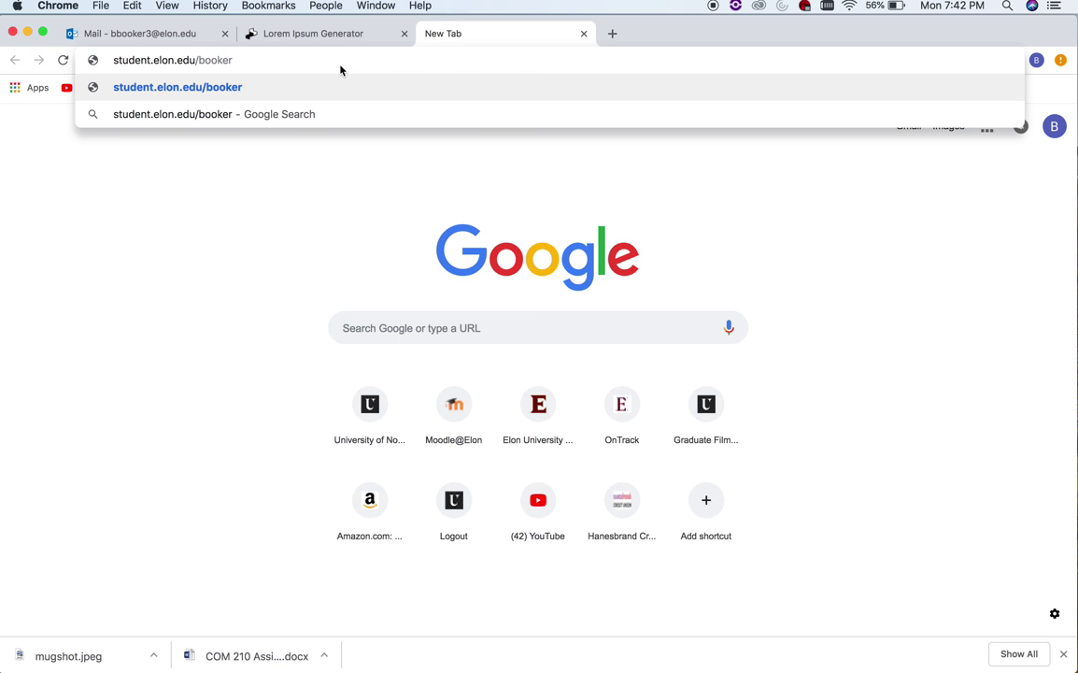
text(3/)
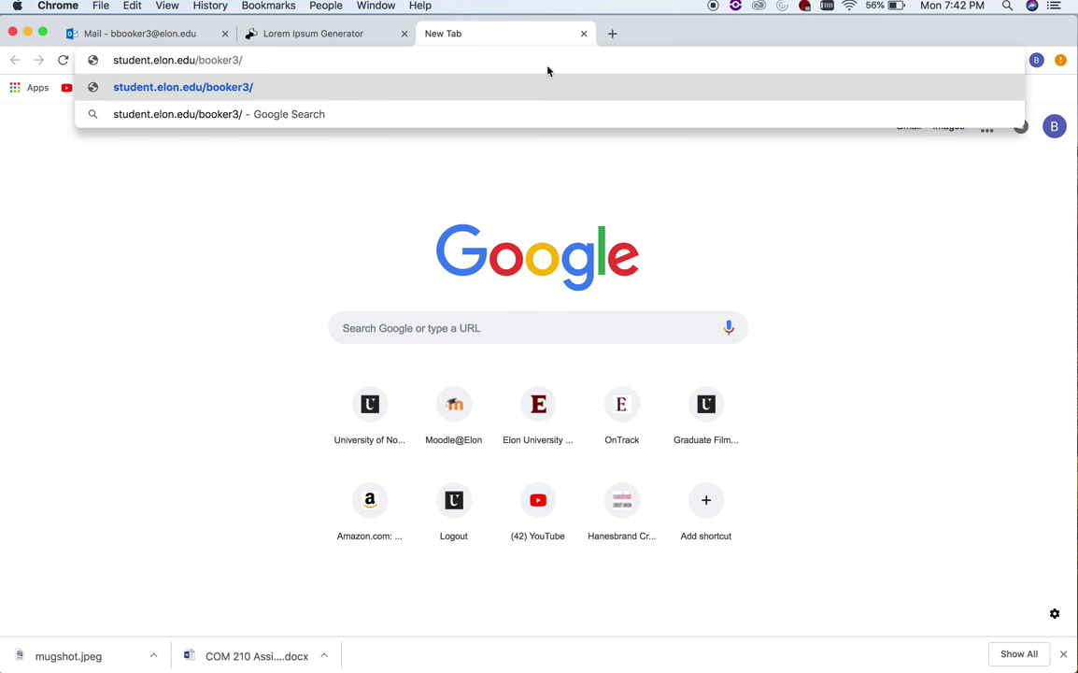
mouse_move(655, 29)
mouse_down()
mouse_move(424, 392)
mouse_move(423, 530)
mouse_move(654, 6)
mouse_up()
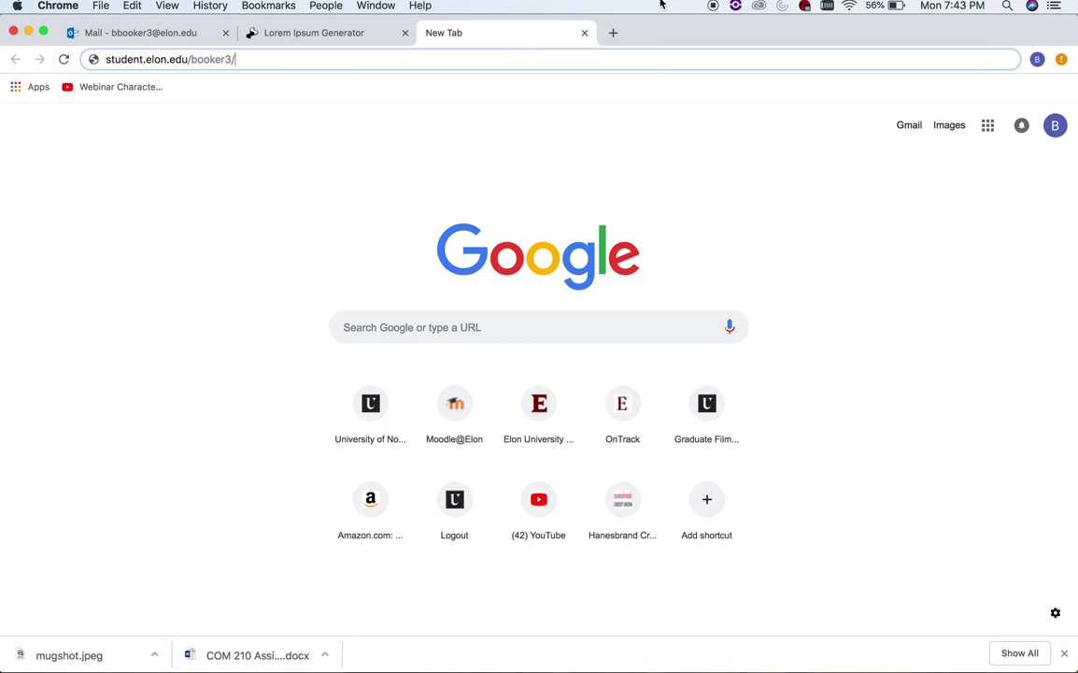
text(boilerplate)
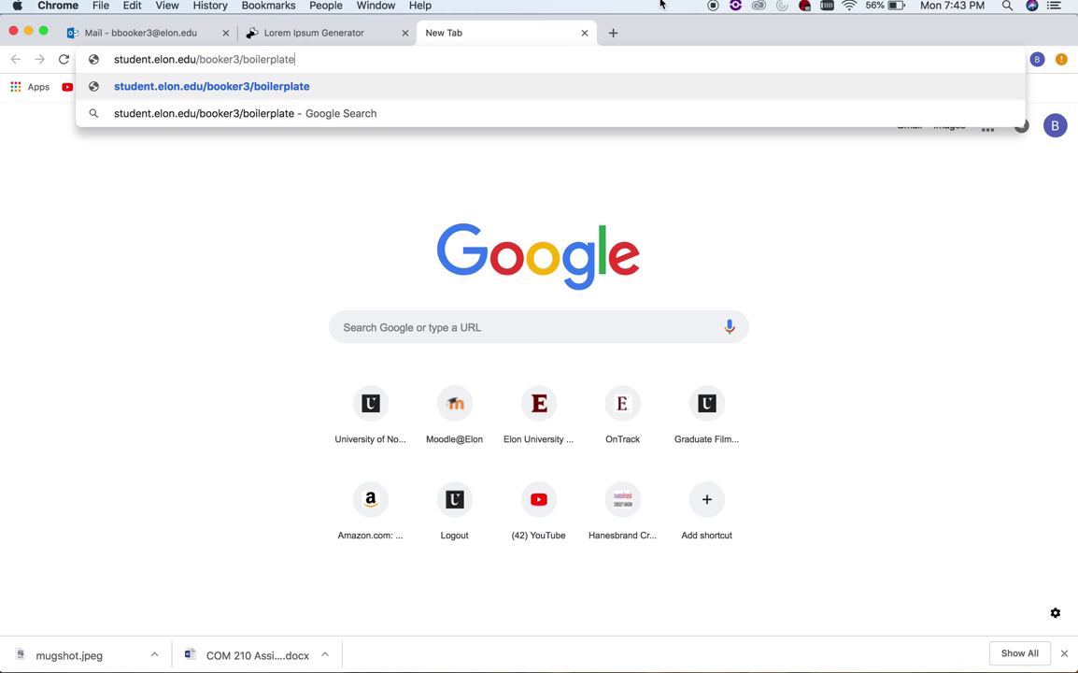
key(Return)
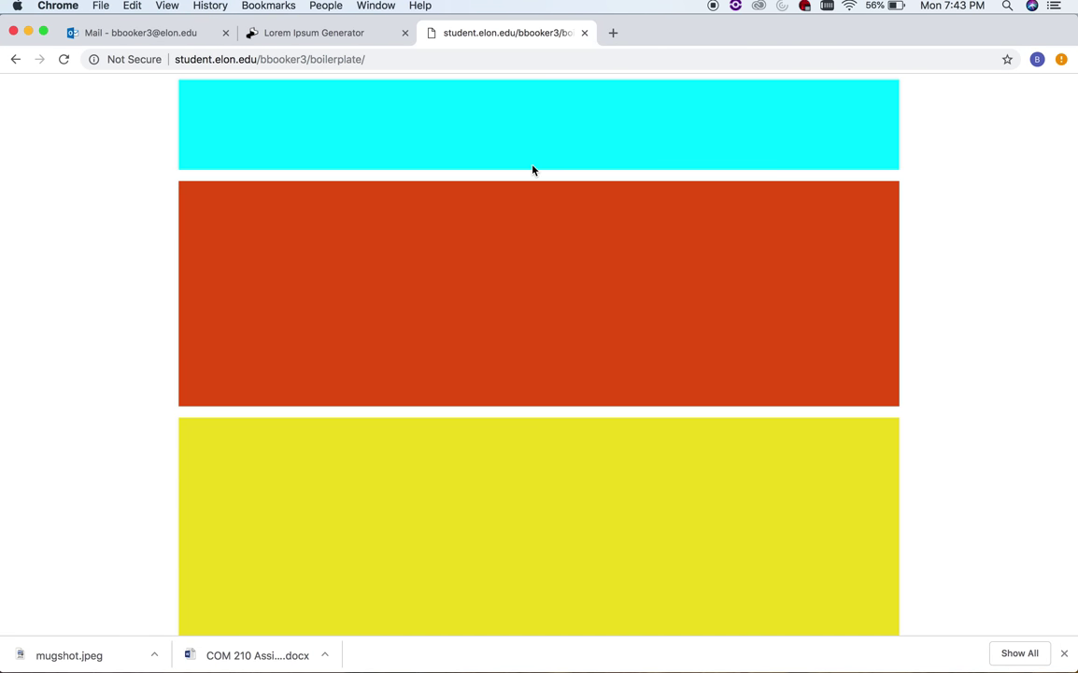
- Select the page address, then minimize Chrome to the Dock
click(378, 60)
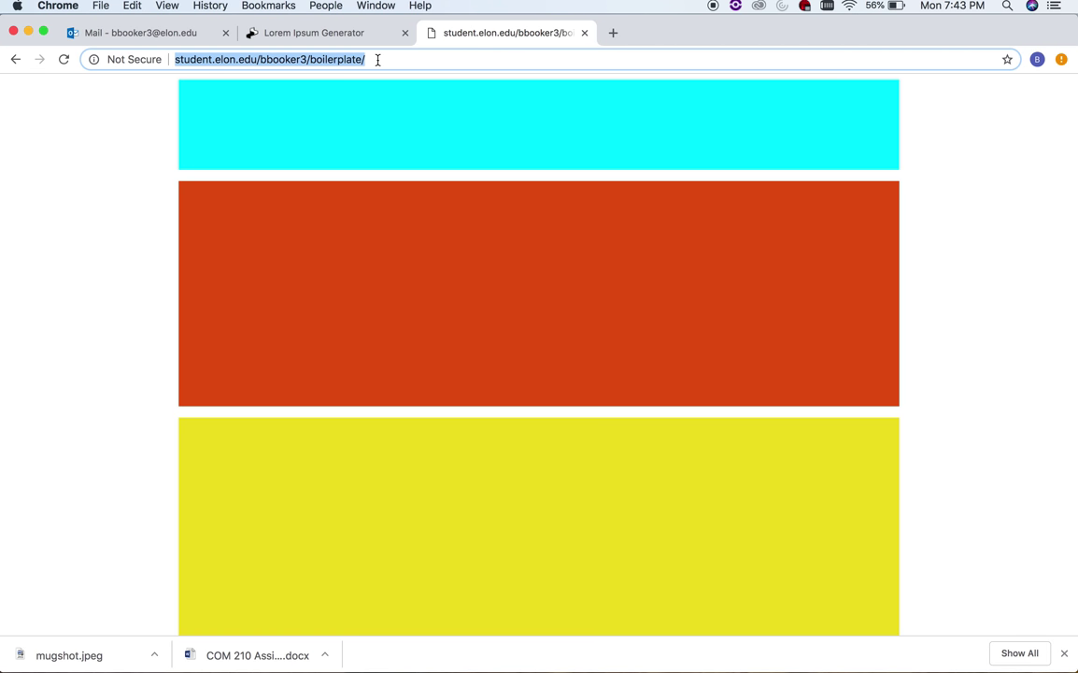
click(28, 32)
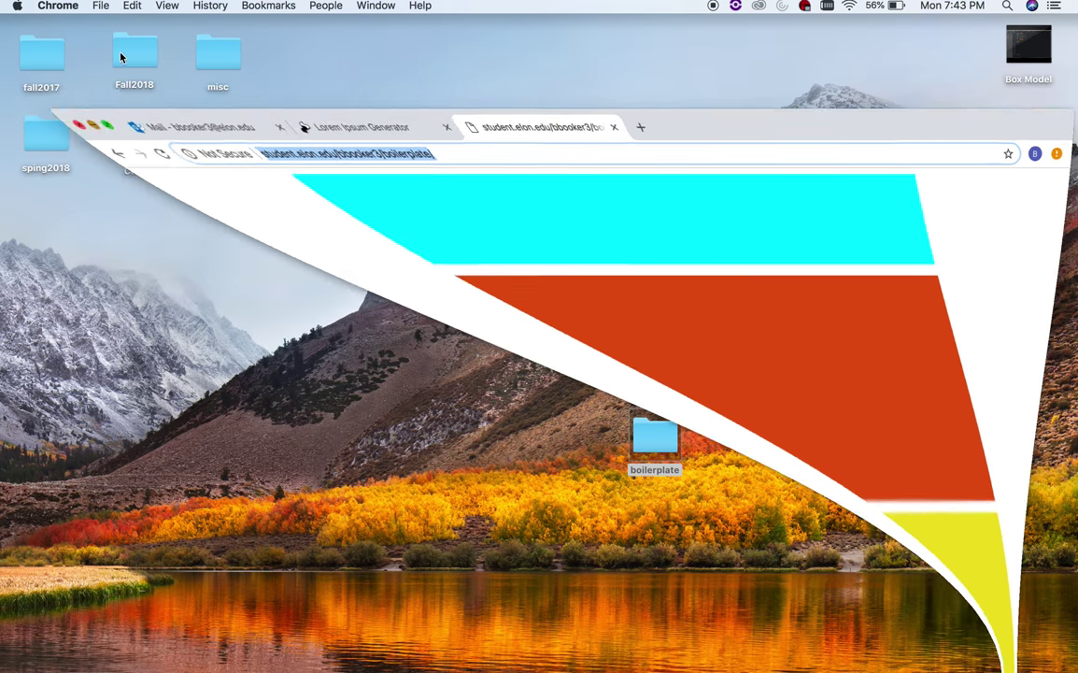
mouse_move(547, 654)
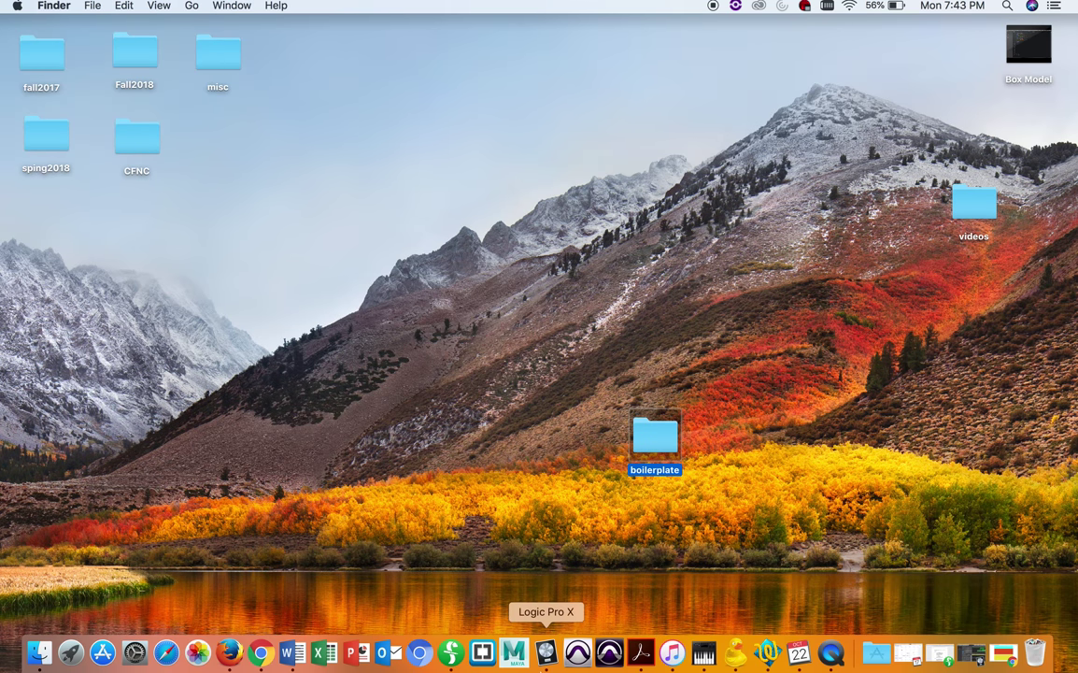